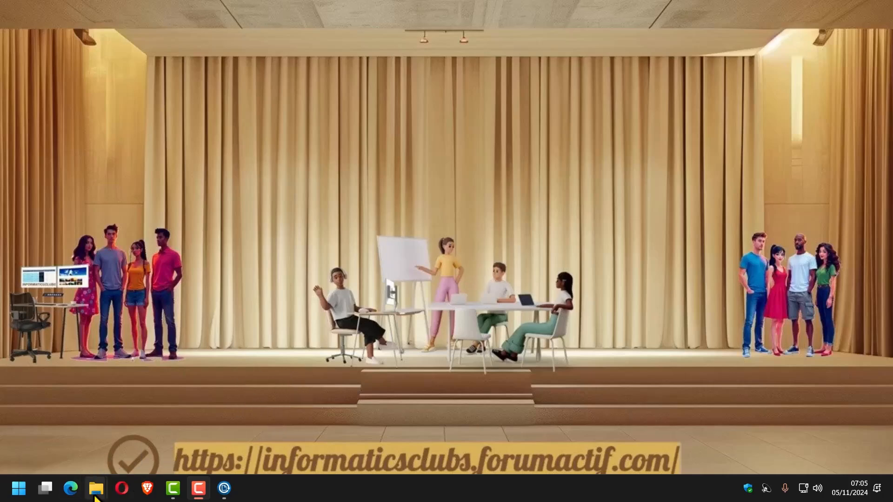
# Bring up the file converter folder window and open its images subfolder
pyautogui.moveTo(97, 496)
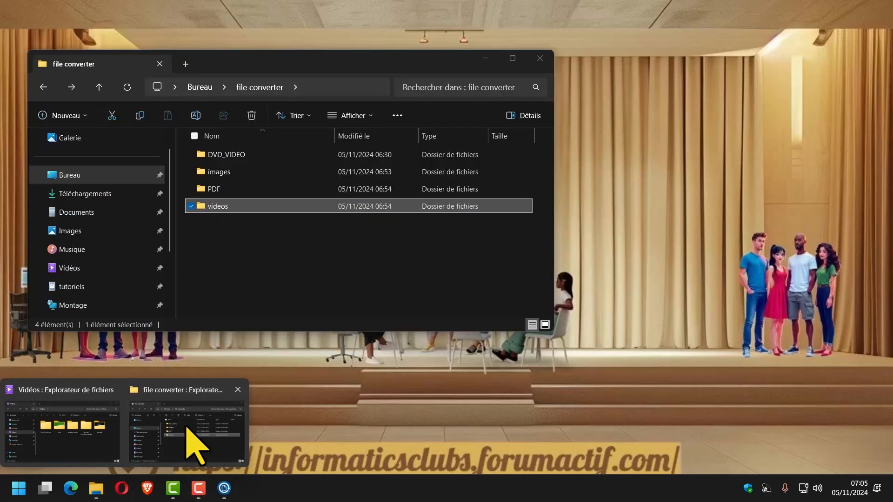
pyautogui.click(188, 428)
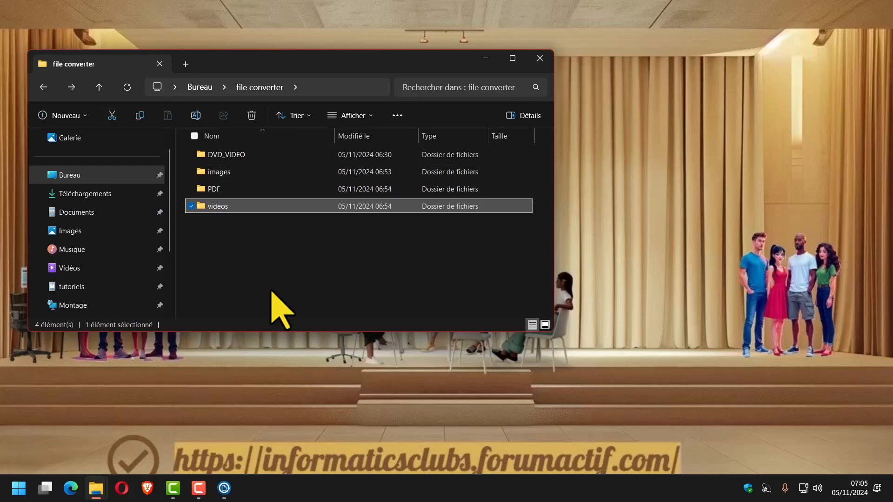
pyautogui.click(228, 262)
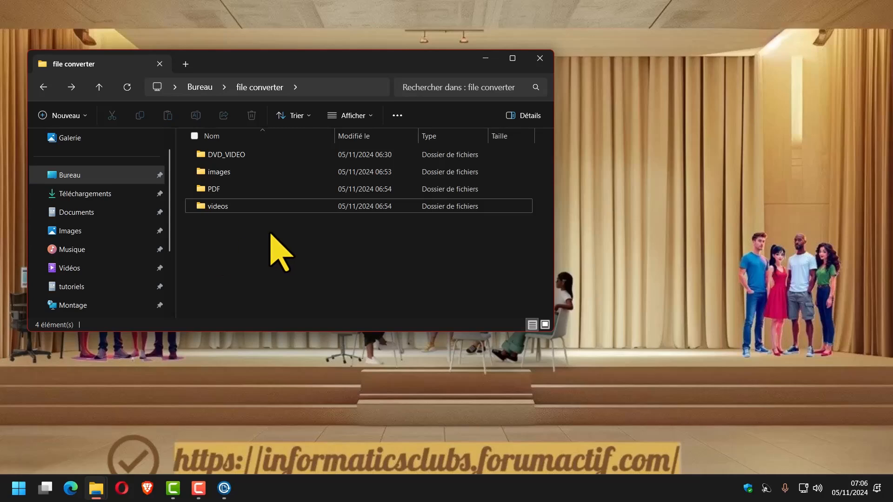
pyautogui.doubleClick(219, 175)
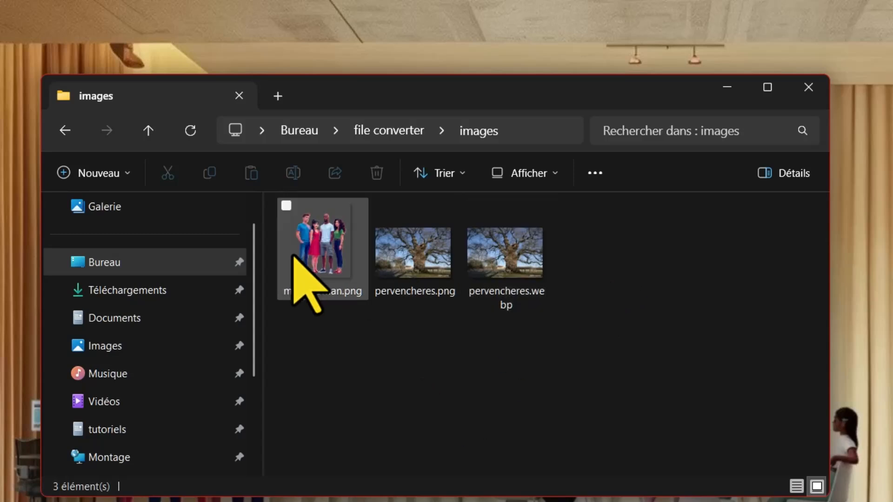
# Review the File Converter presets offered for man-woman.png, including the 75% and 25% scaling options, and view the preset configuration window
pyautogui.moveTo(310, 243)
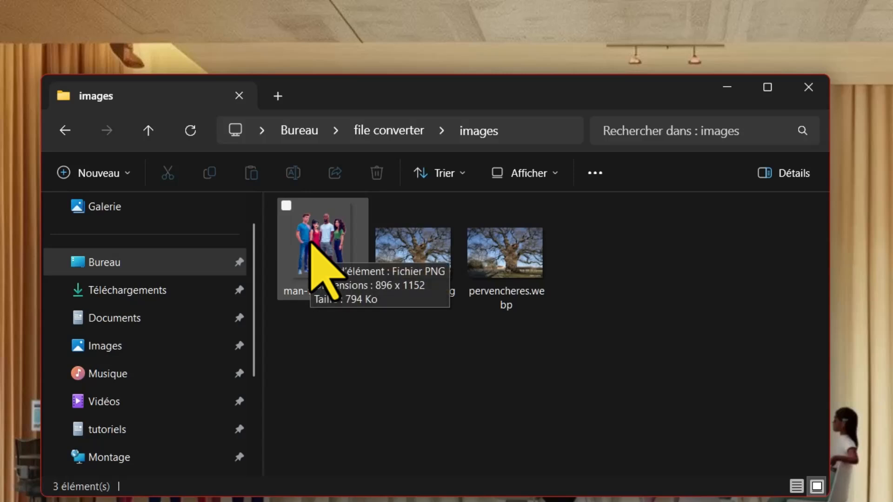
pyautogui.click(320, 218)
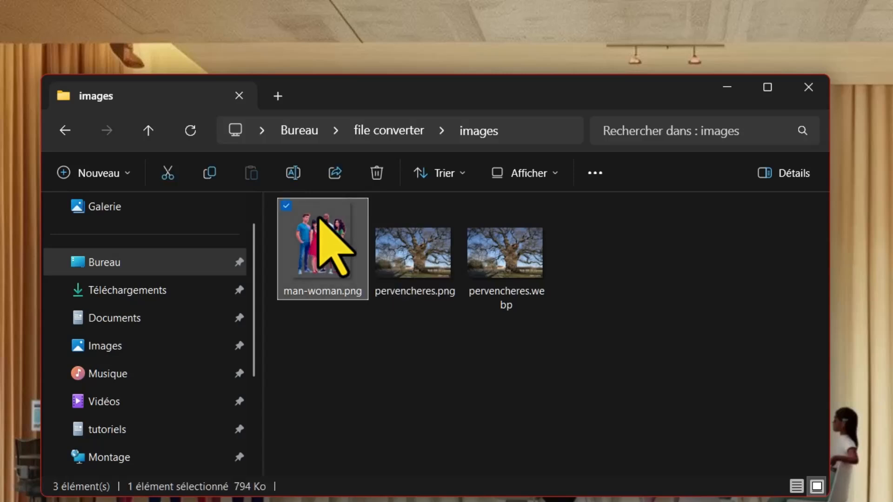
pyautogui.rightClick(335, 246)
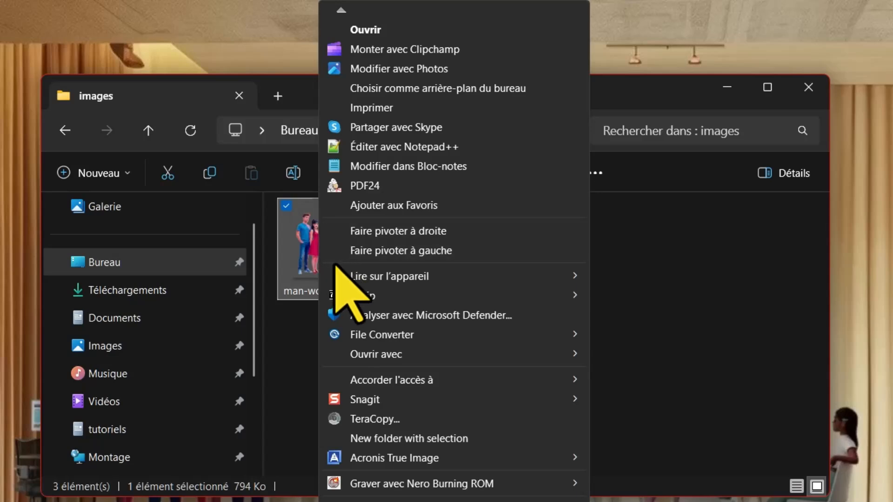
pyautogui.moveTo(375, 335)
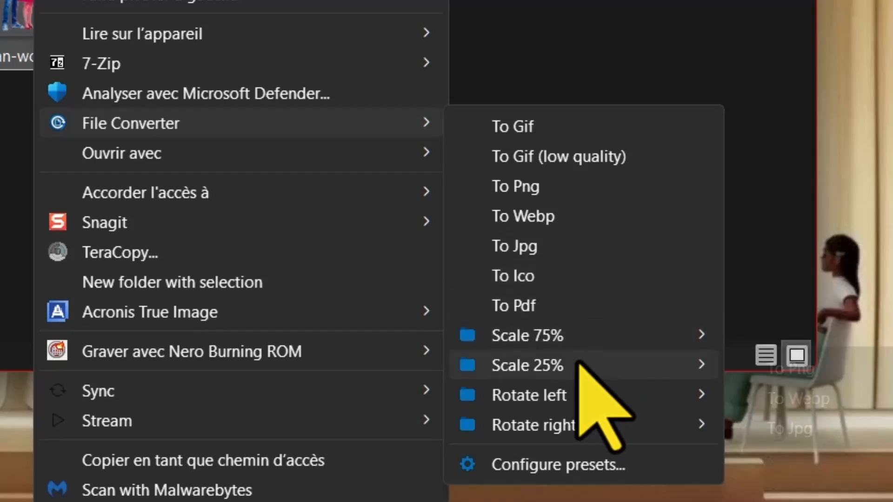
pyautogui.moveTo(587, 331)
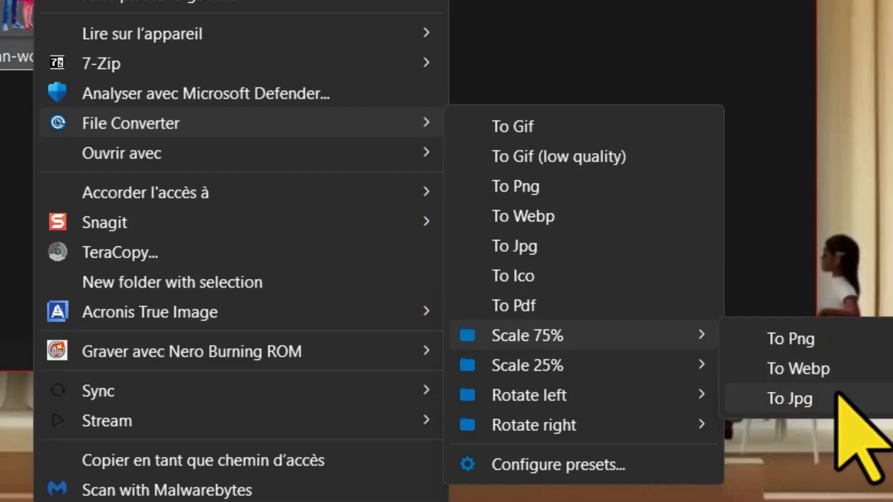
pyautogui.moveTo(579, 365)
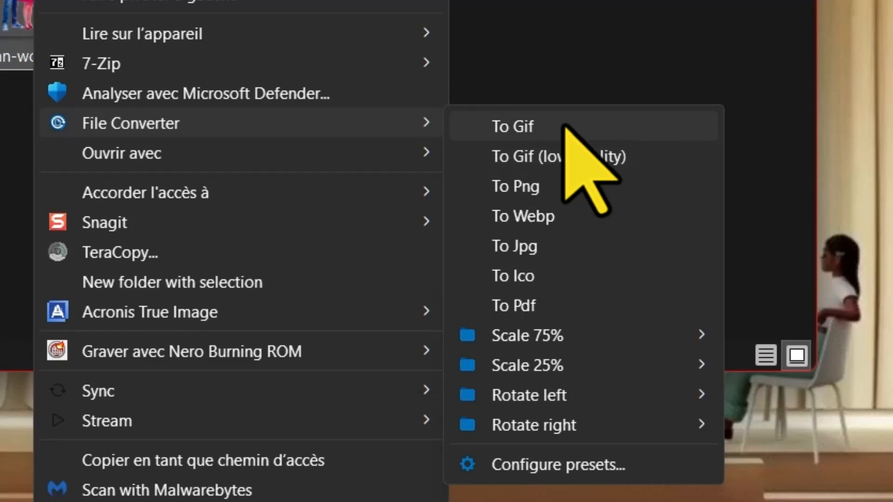
pyautogui.click(520, 463)
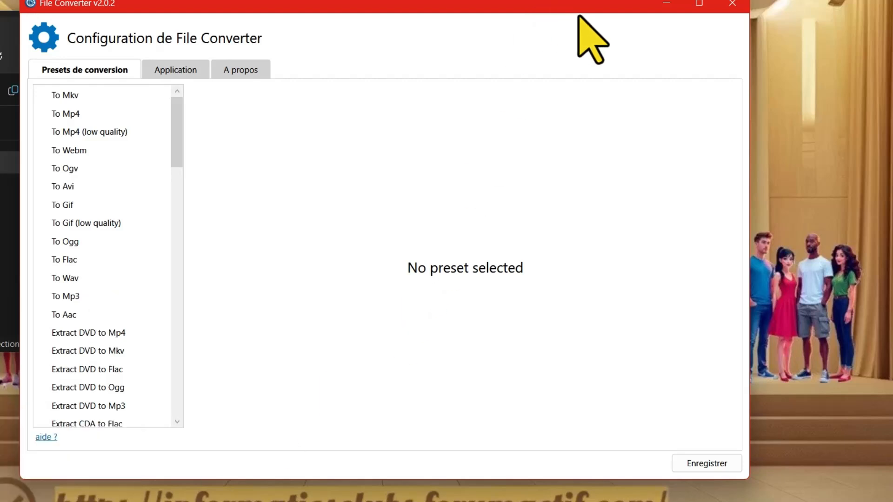
pyautogui.click(665, 4)
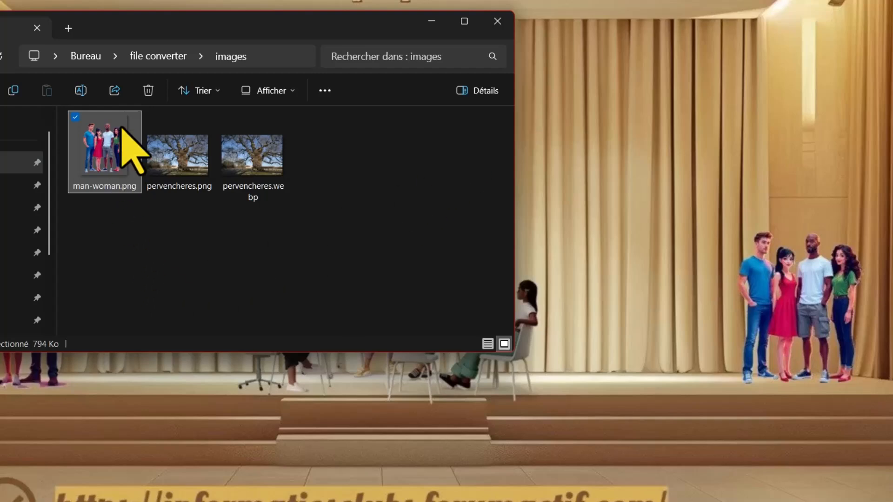
# Bring up the Vidéos folder window and close it, leaving the images folder open
pyautogui.moveTo(114, 131)
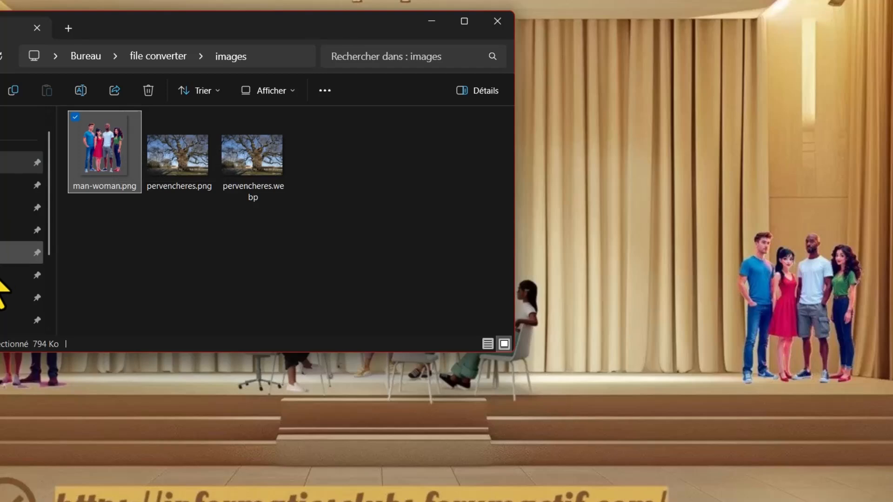
pyautogui.moveTo(72, 501)
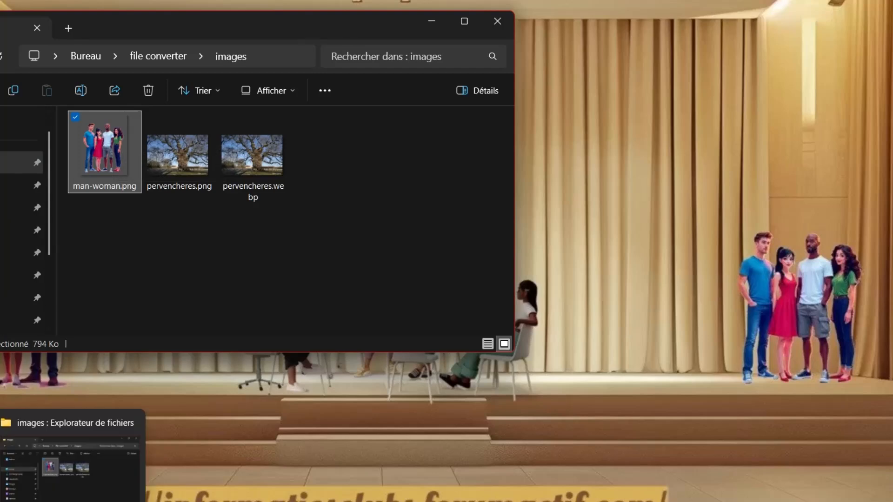
pyautogui.click(1, 468)
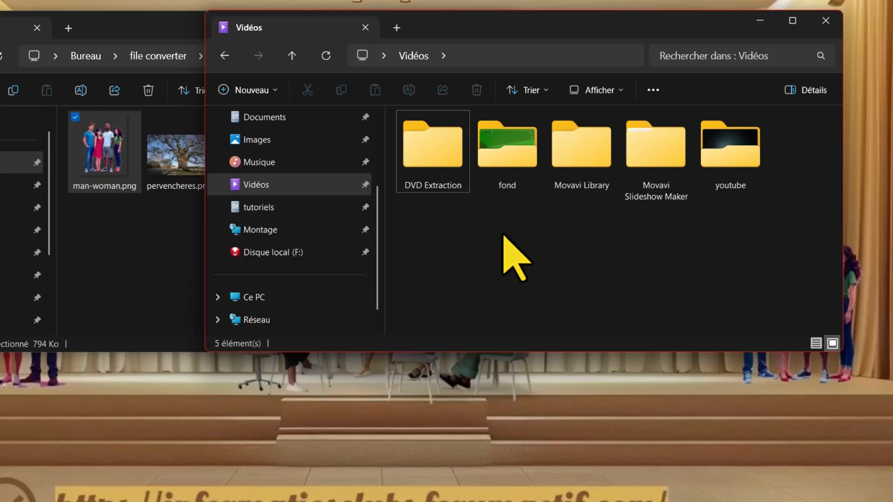
pyautogui.click(822, 21)
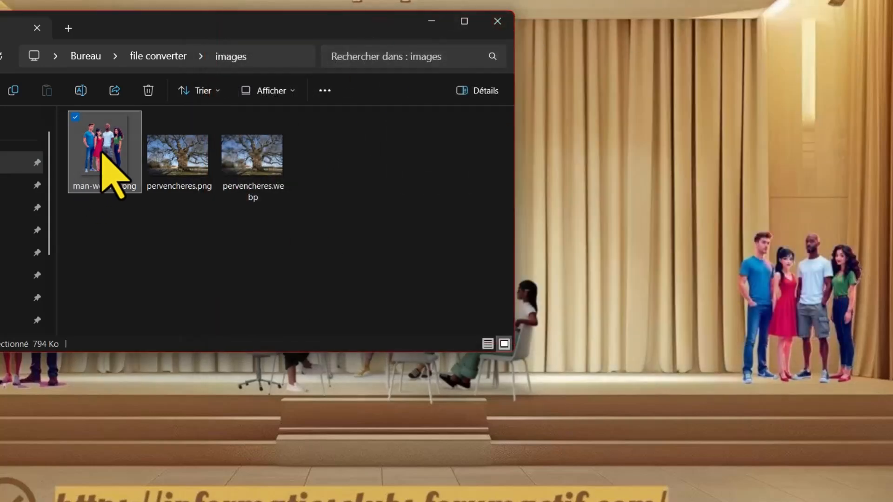
# Convert man-woman.png to a PNG scaled to 25% with File Converter and close the conversion window
pyautogui.rightClick(105, 135)
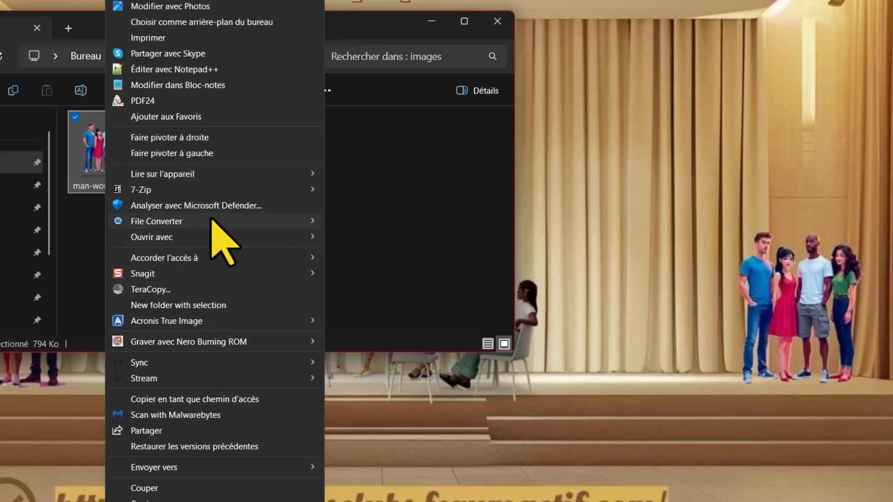
pyautogui.moveTo(215, 222)
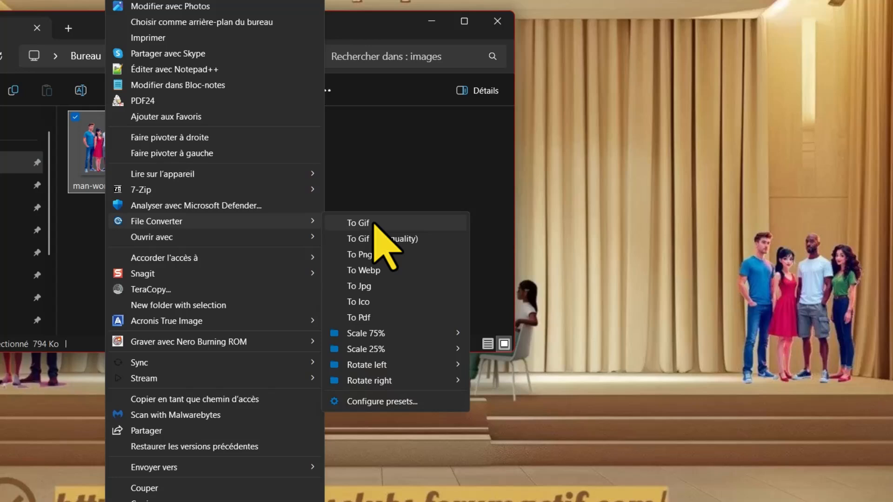
pyautogui.moveTo(395, 348)
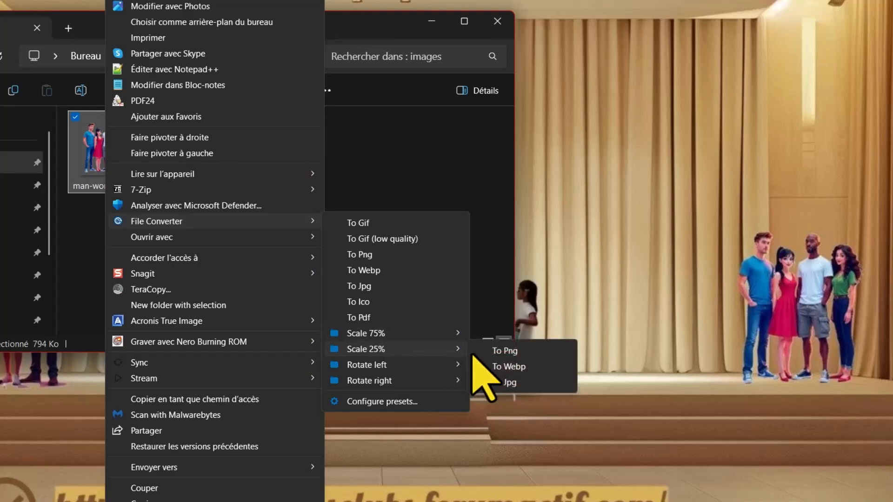
pyautogui.click(505, 351)
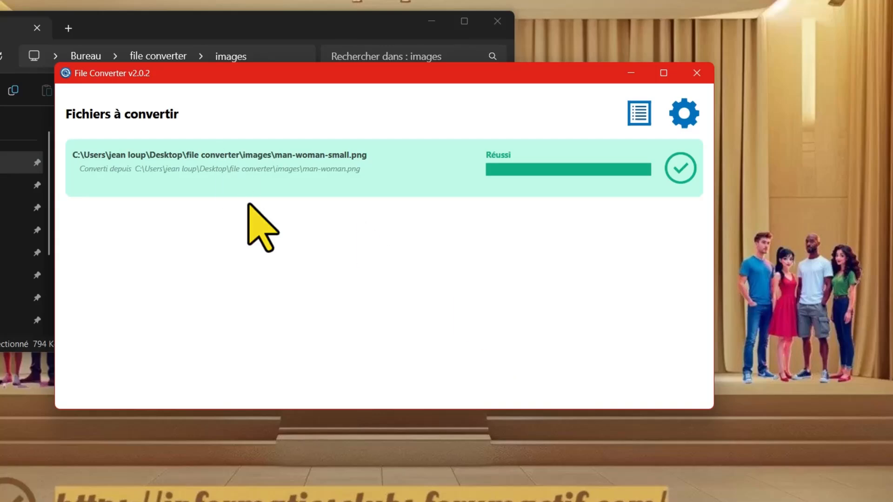
pyautogui.click(696, 74)
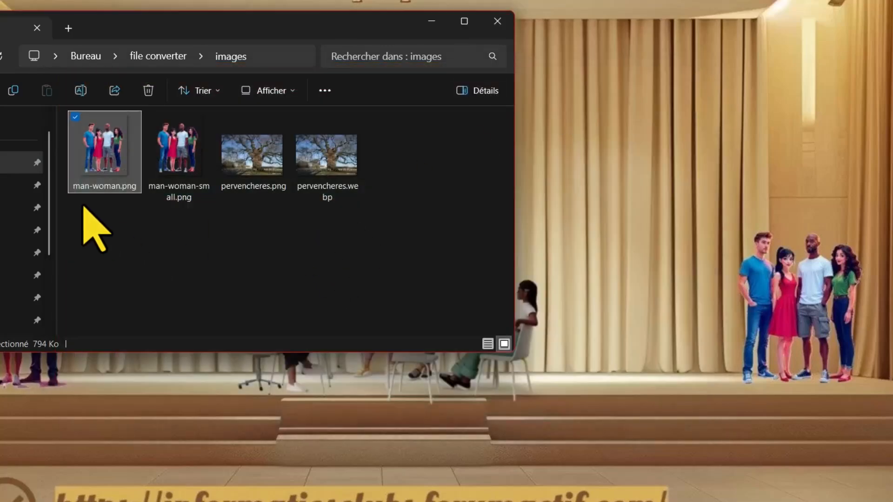
# Examine the details of man-woman.png and its reduced copy, then page through the folder's images in the photo viewer and close it
pyautogui.moveTo(104, 145)
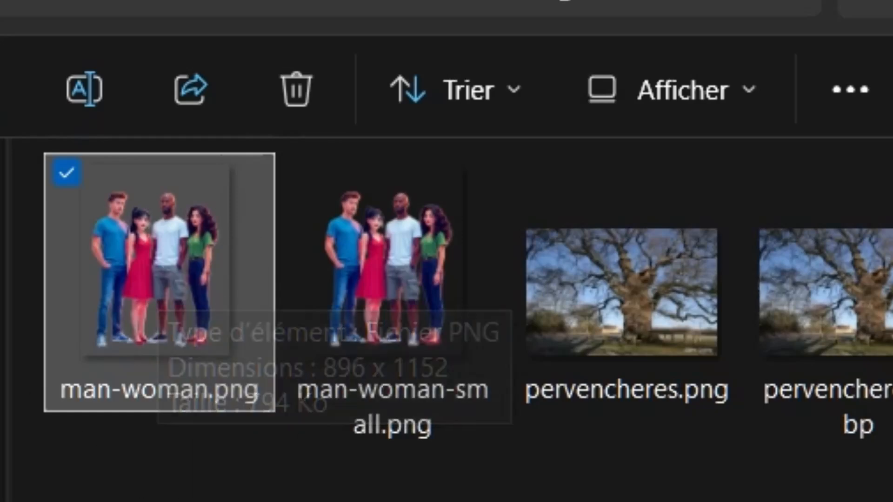
pyautogui.moveTo(384, 254)
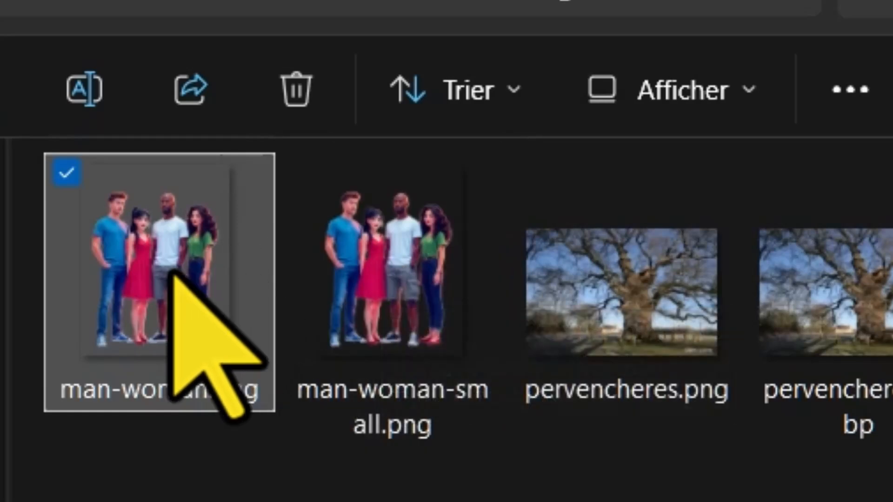
pyautogui.doubleClick(139, 271)
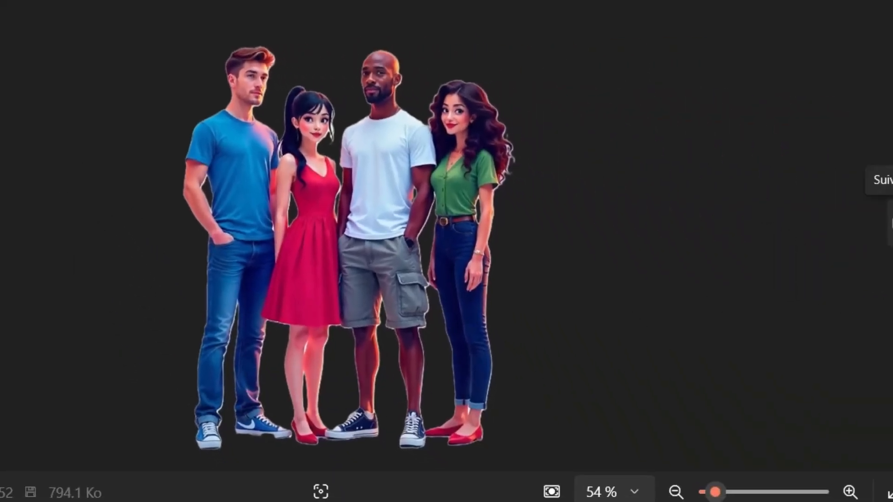
pyautogui.click(892, 224)
pyautogui.click(892, 223)
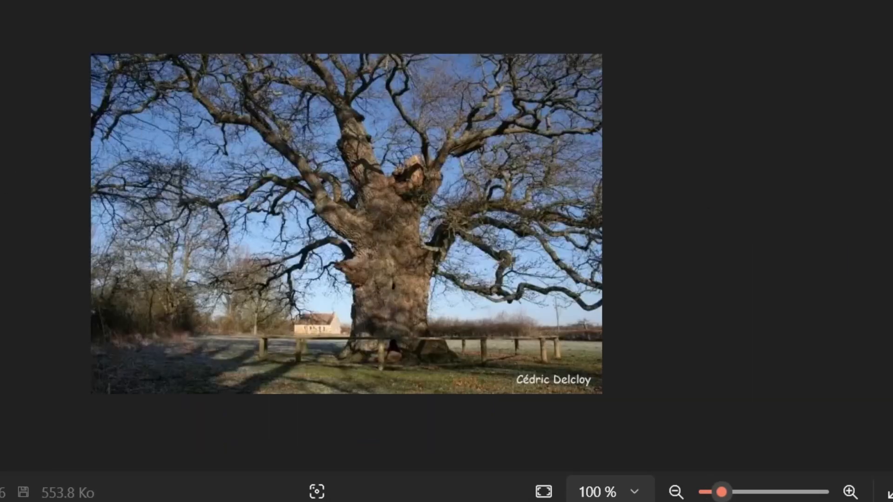
pyautogui.press('Left')
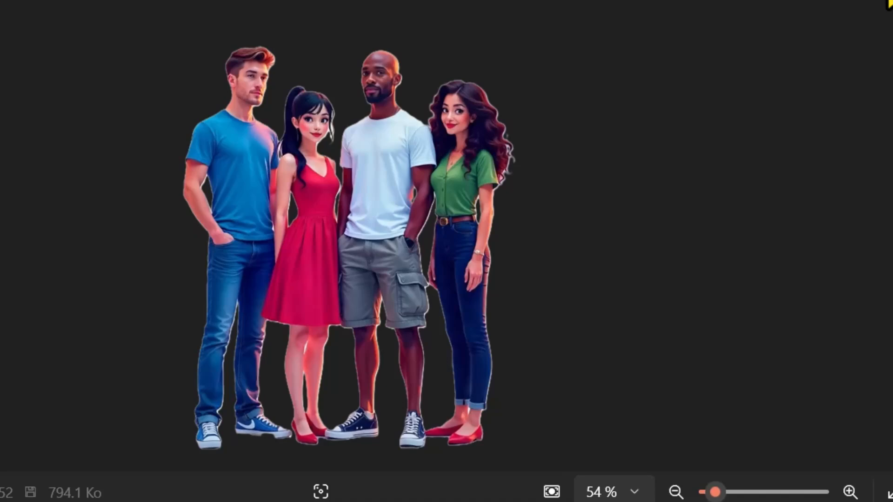
pyautogui.click(889, 3)
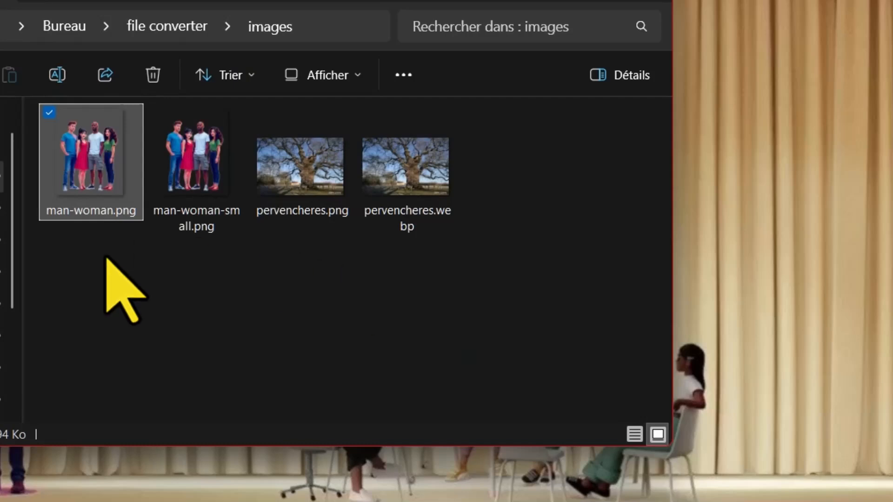
# Delete man-woman-small.png from the images folder
pyautogui.click(193, 200)
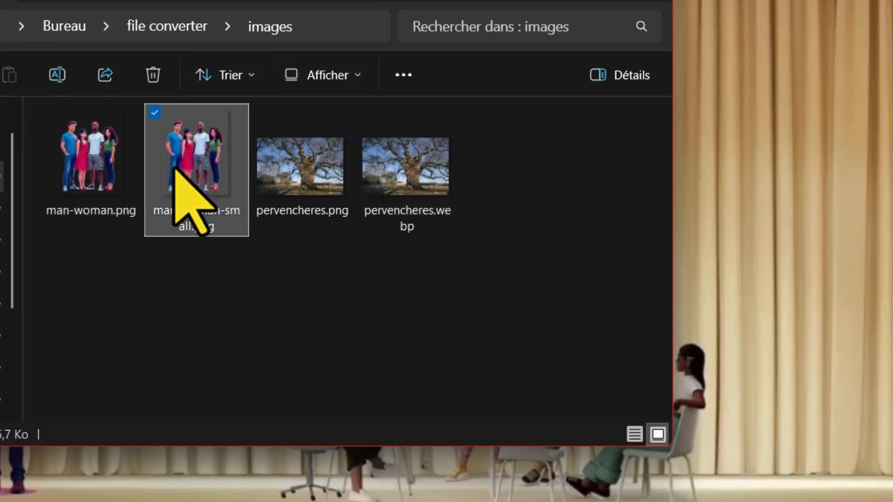
pyautogui.press('Delete')
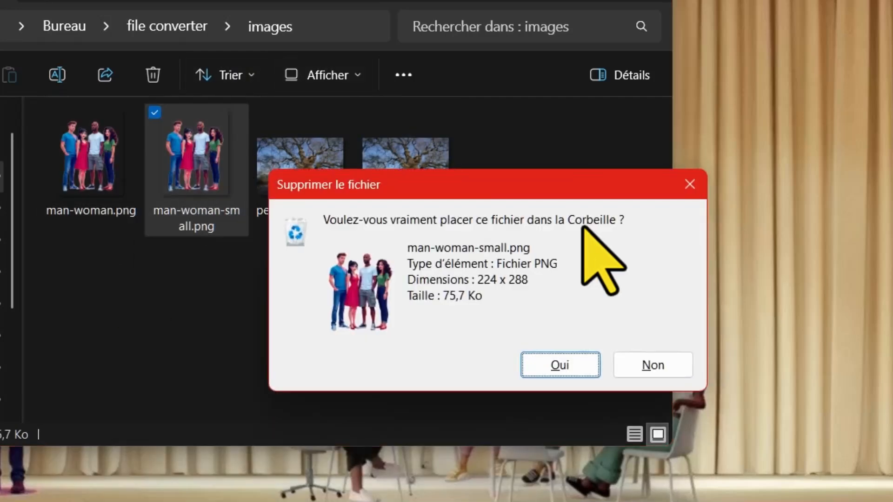
pyautogui.press('Return')
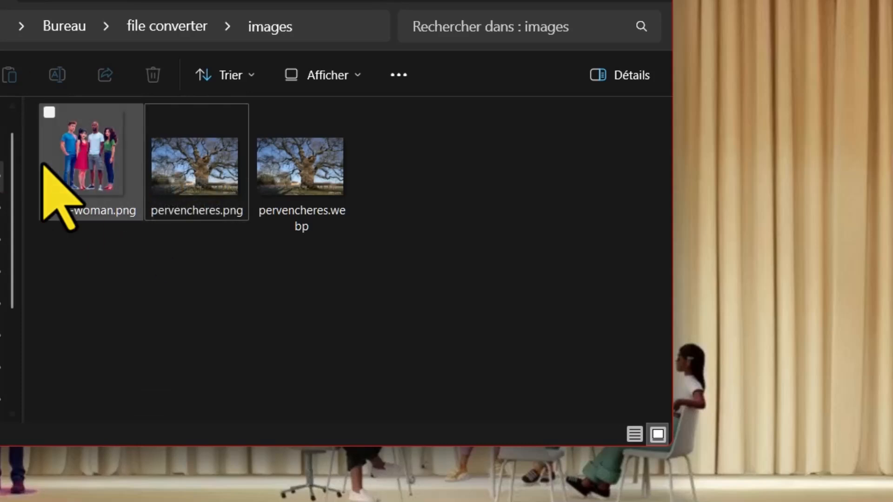
# Convert man-woman.png, pervencheres.png and pervencheres.webp together to PNGs rotated left with File Converter
pyautogui.click(78, 159)
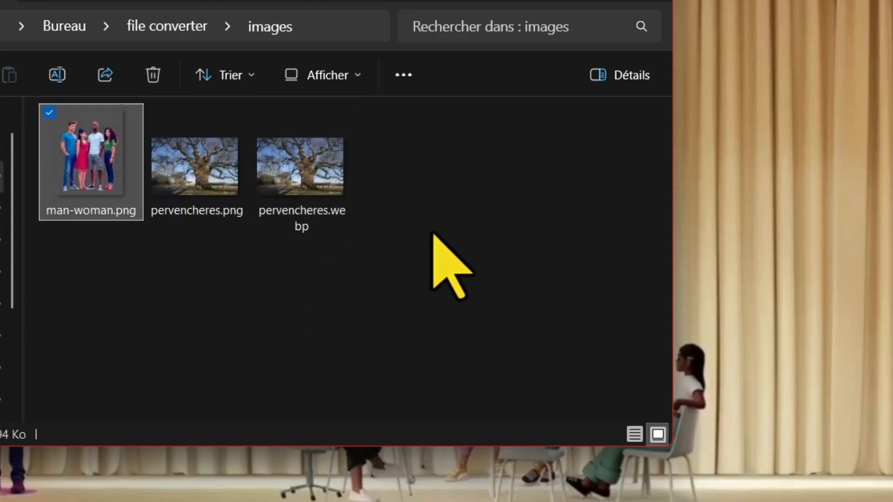
pyautogui.keyDown('shift'); pyautogui.click(317, 176); pyautogui.keyUp('shift')
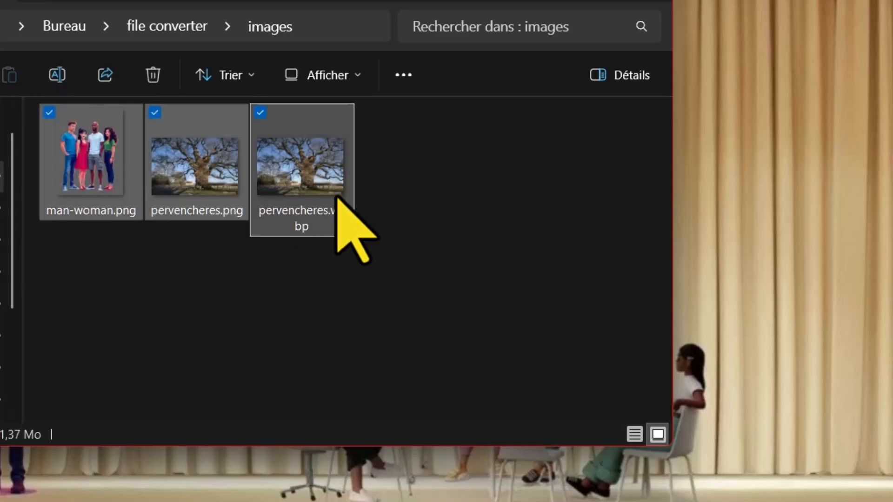
pyautogui.rightClick(175, 123)
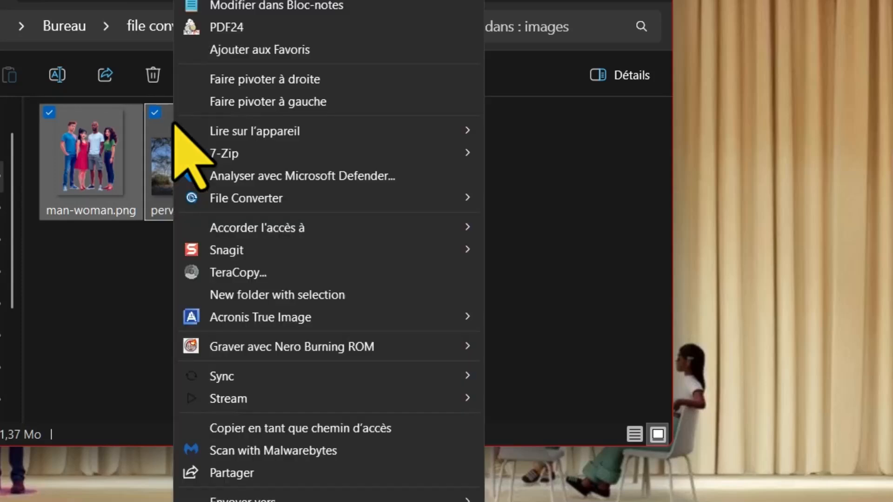
pyautogui.moveTo(207, 198)
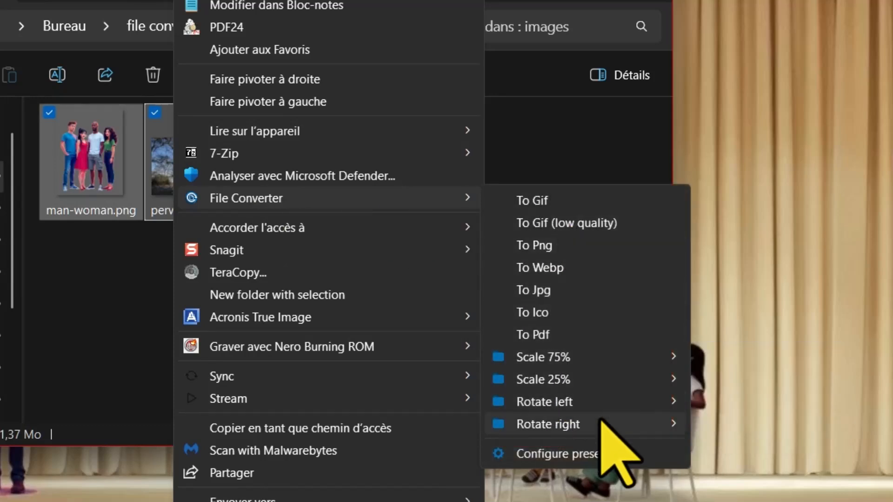
pyautogui.moveTo(577, 401)
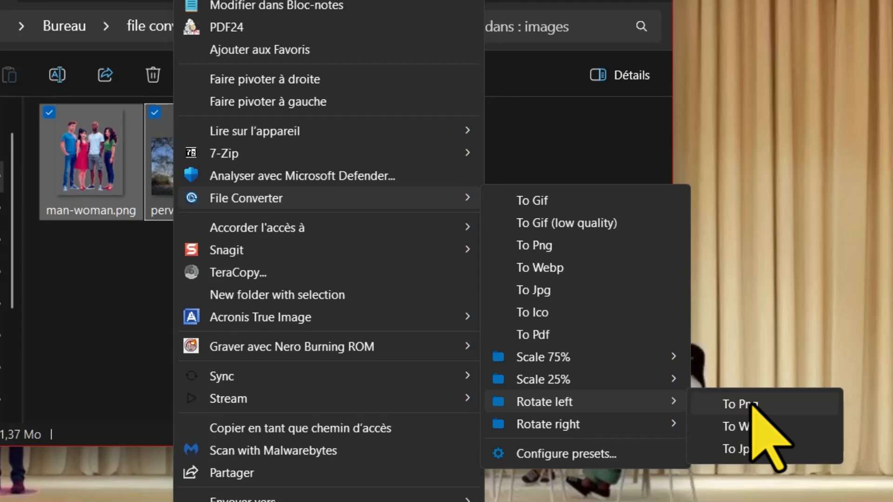
pyautogui.click(753, 404)
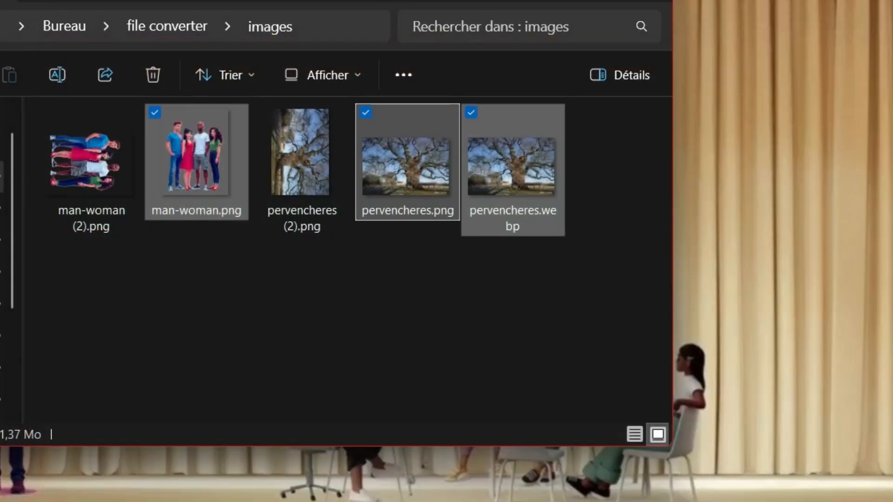
# View the rotated man-woman (2).png in the photo viewer, page through the folder's other images and close the viewer
pyautogui.doubleClick(90, 178)
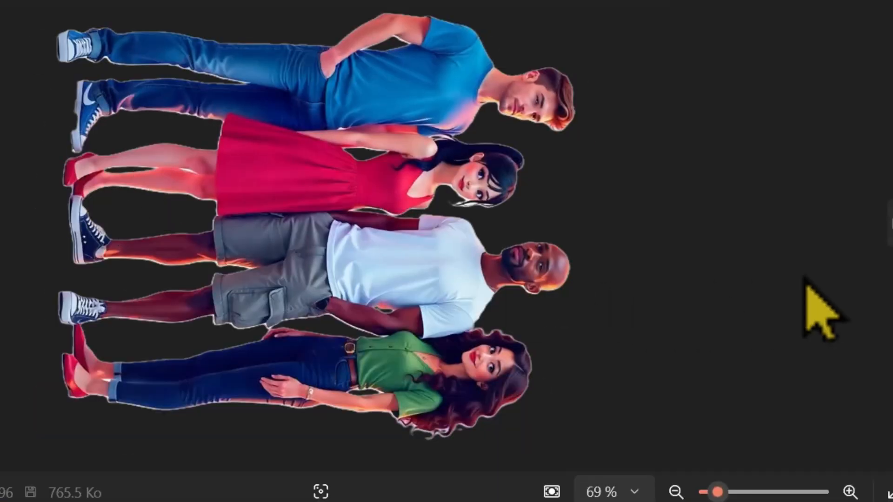
pyautogui.click(892, 224)
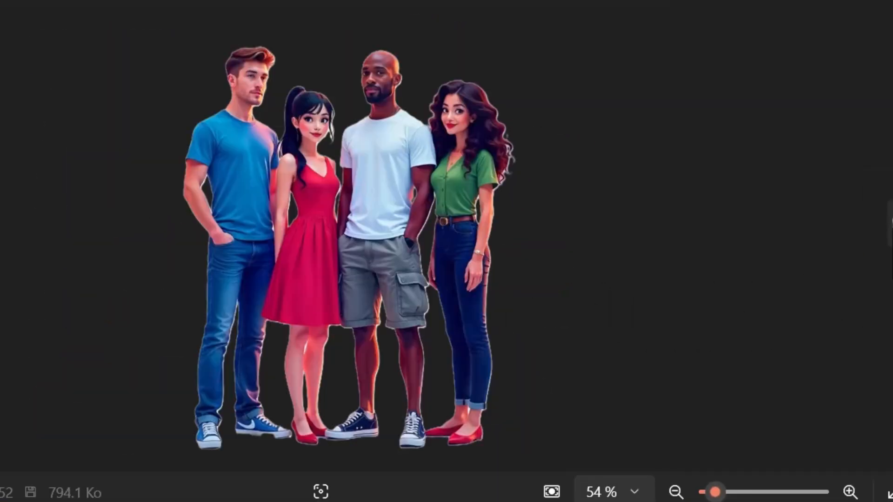
pyautogui.press('Right')
pyautogui.press('Right')
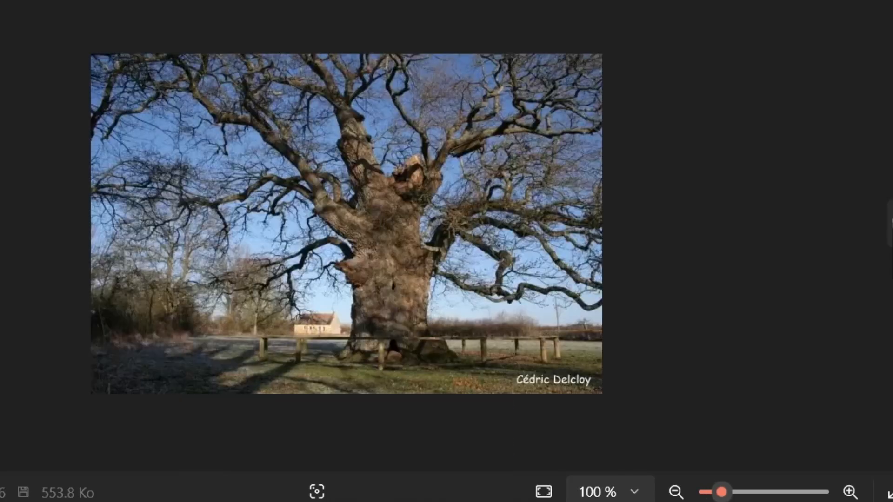
pyautogui.press('Right')
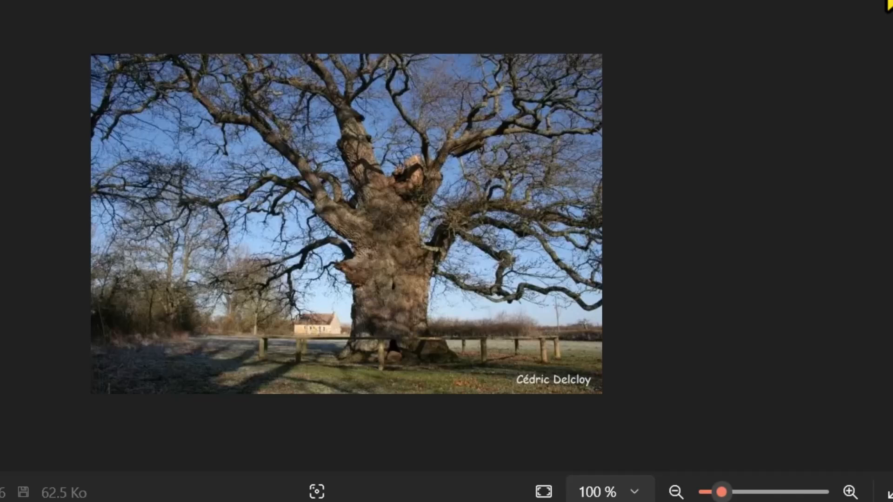
pyautogui.click(889, 5)
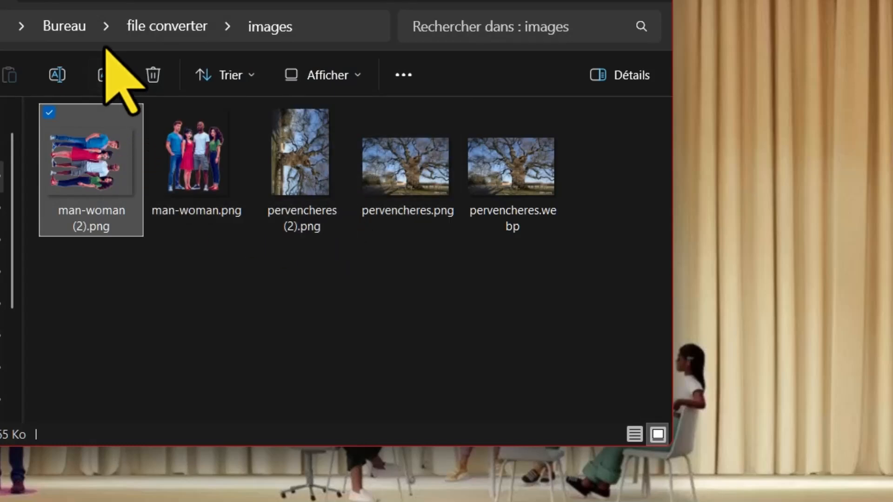
# Go back up to the file converter folder and locate its PDF subfolder
pyautogui.click(154, 28)
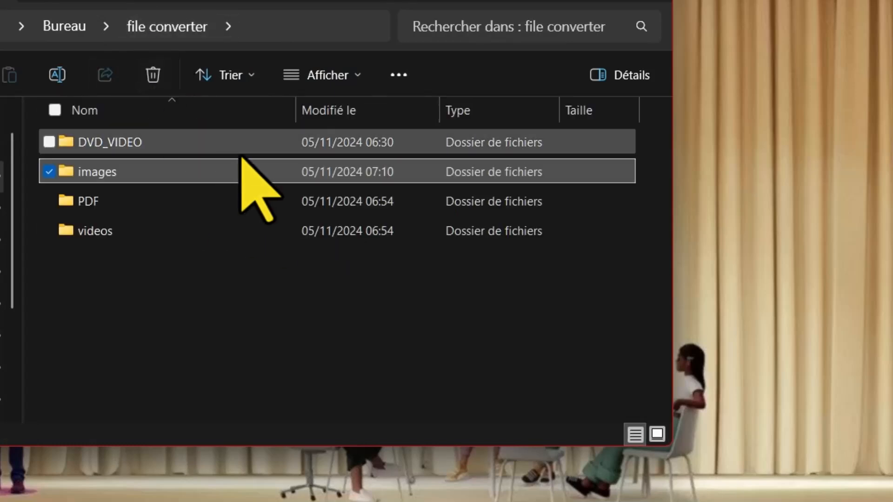
pyautogui.moveTo(89, 202)
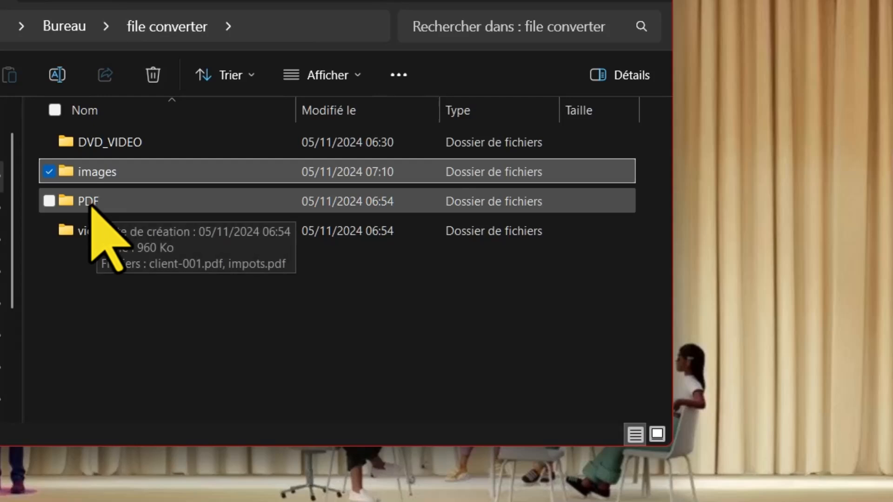